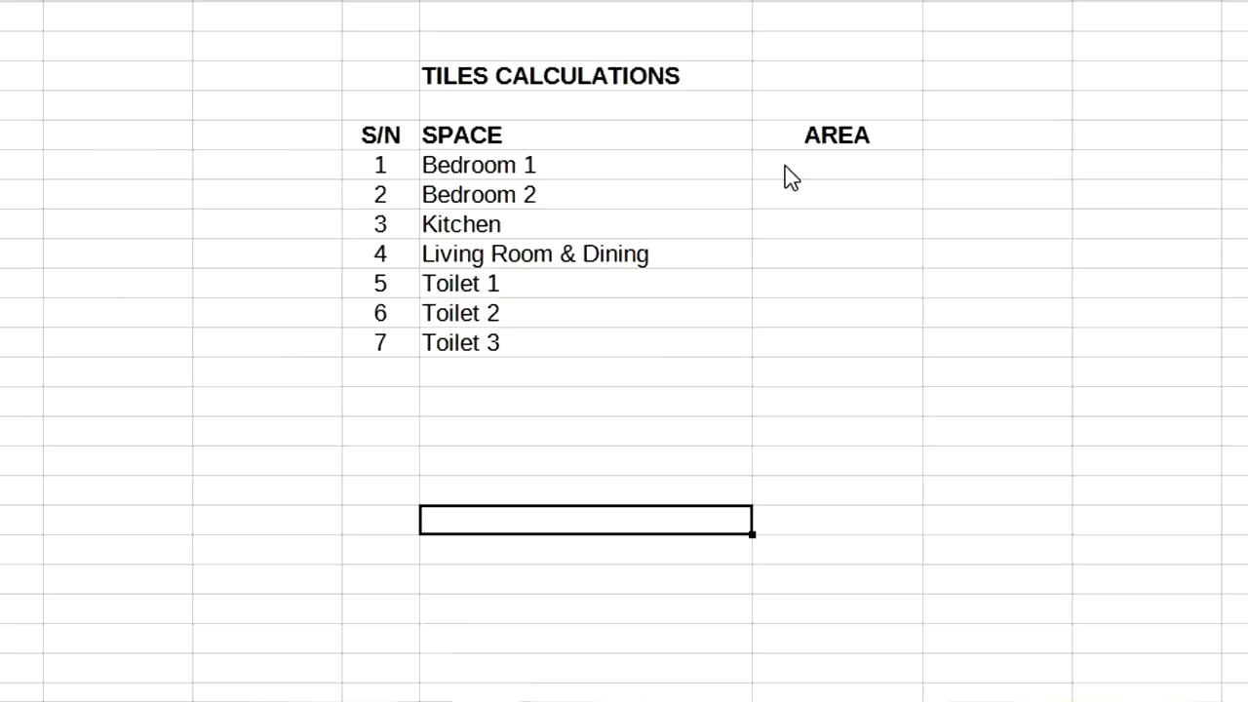
Enter the areas 17.55, 15.5 and 17.9 for Bedroom 1, Bedroom 2 and Kitchen.
{"action": "left_click", "coordinate": [785, 164]}
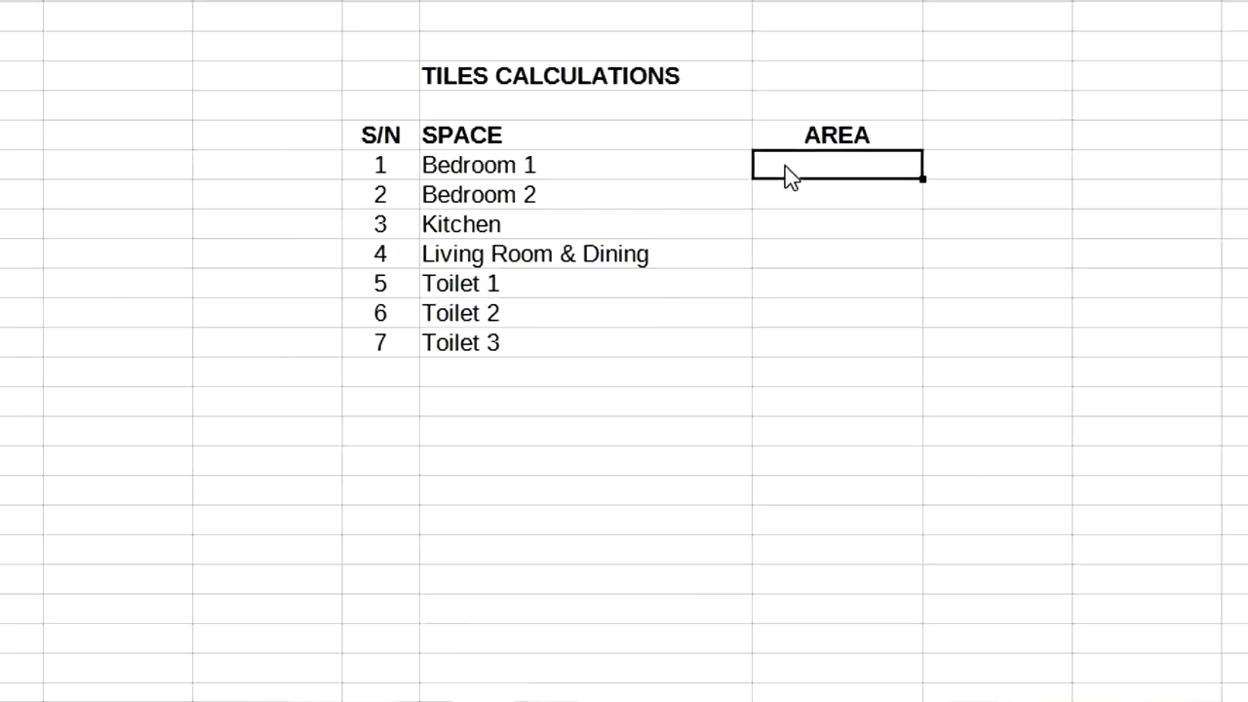
{"action": "type", "text": "17.55"}
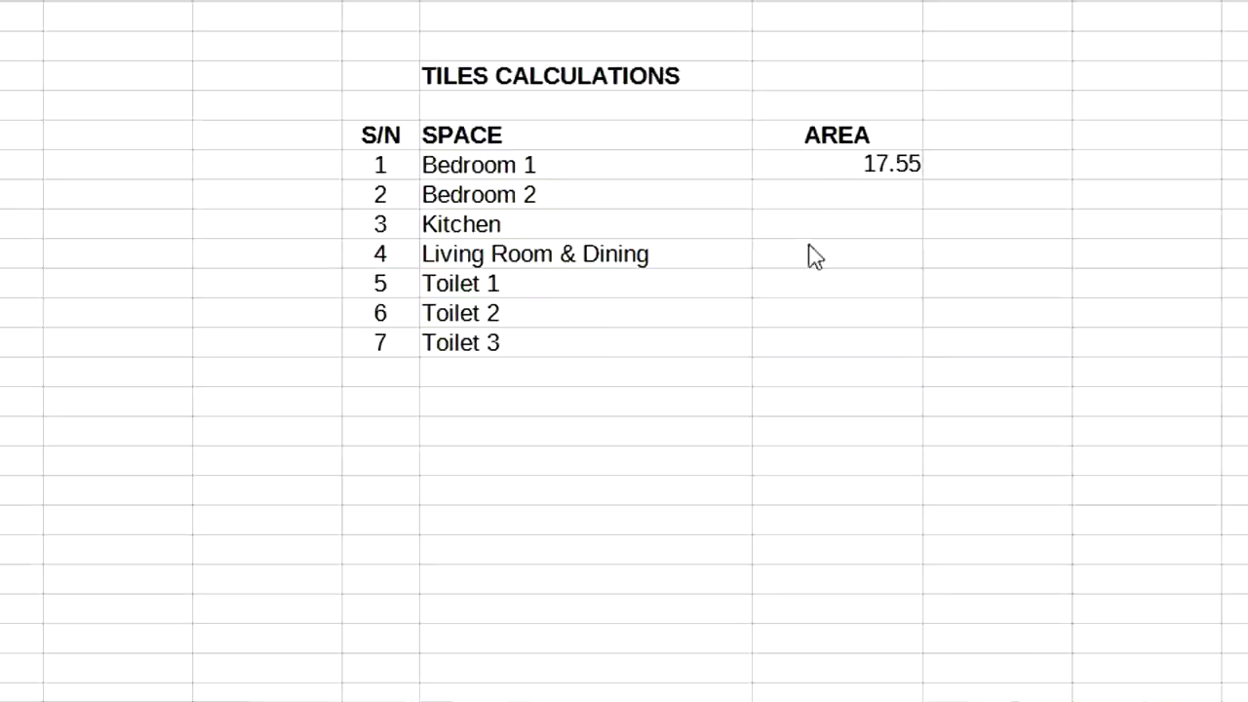
{"action": "key", "text": "Return"}
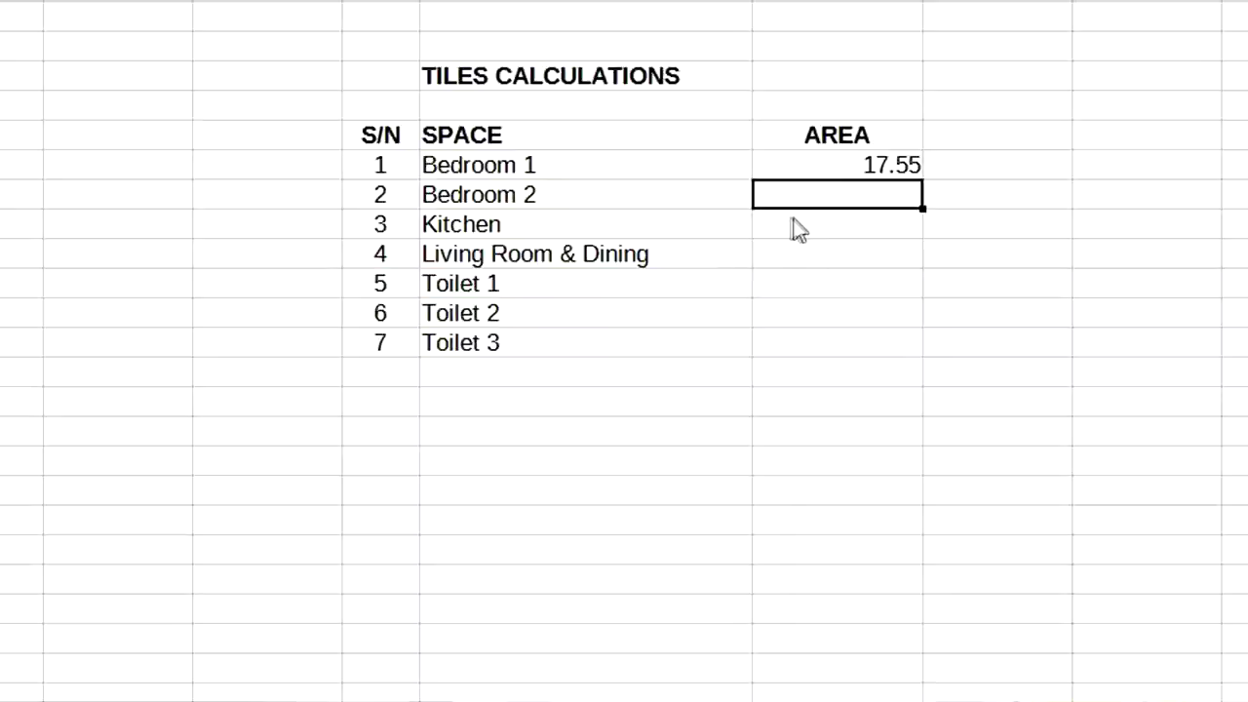
{"action": "type", "text": "15.5"}
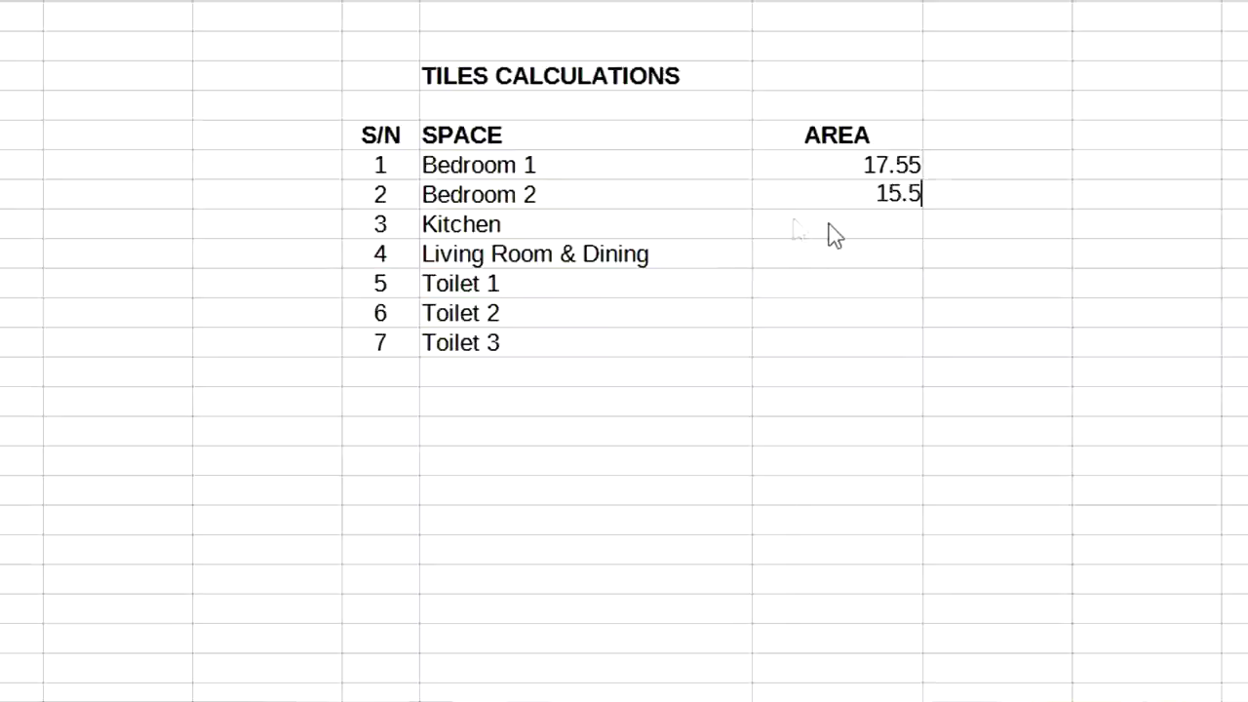
{"action": "key", "text": "Return"}
{"action": "type", "text": "17"}
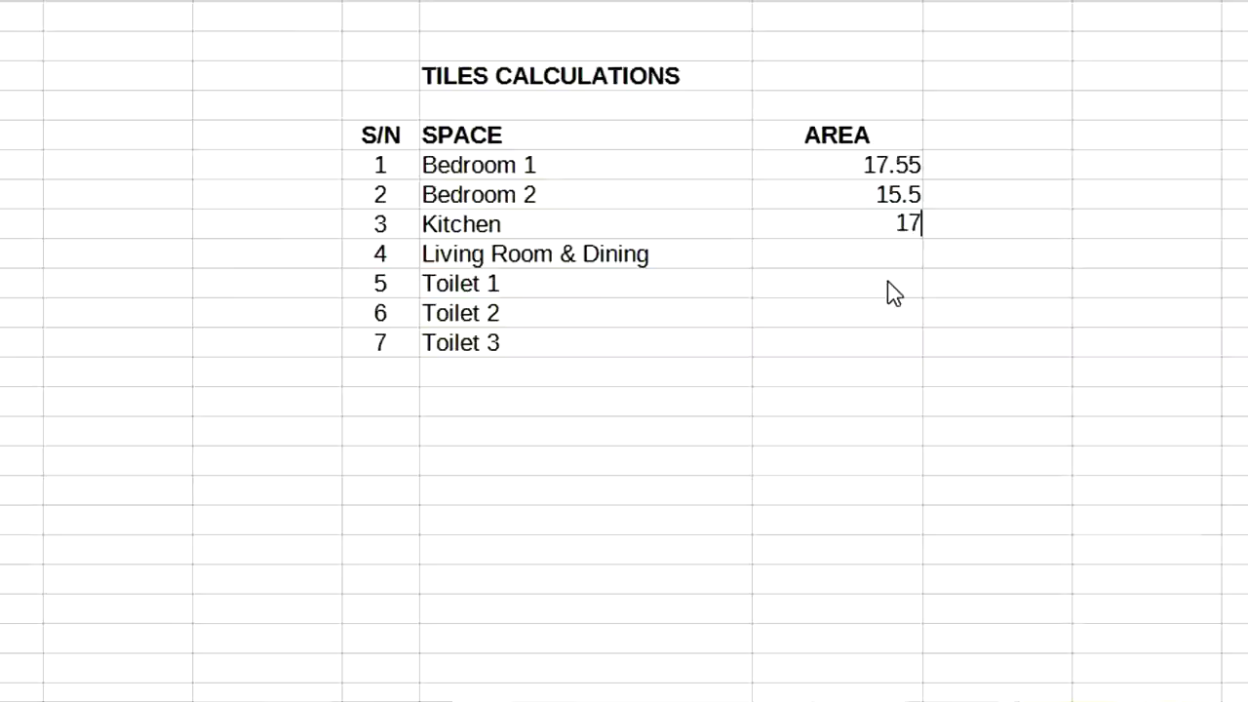
{"action": "type", "text": ".9"}
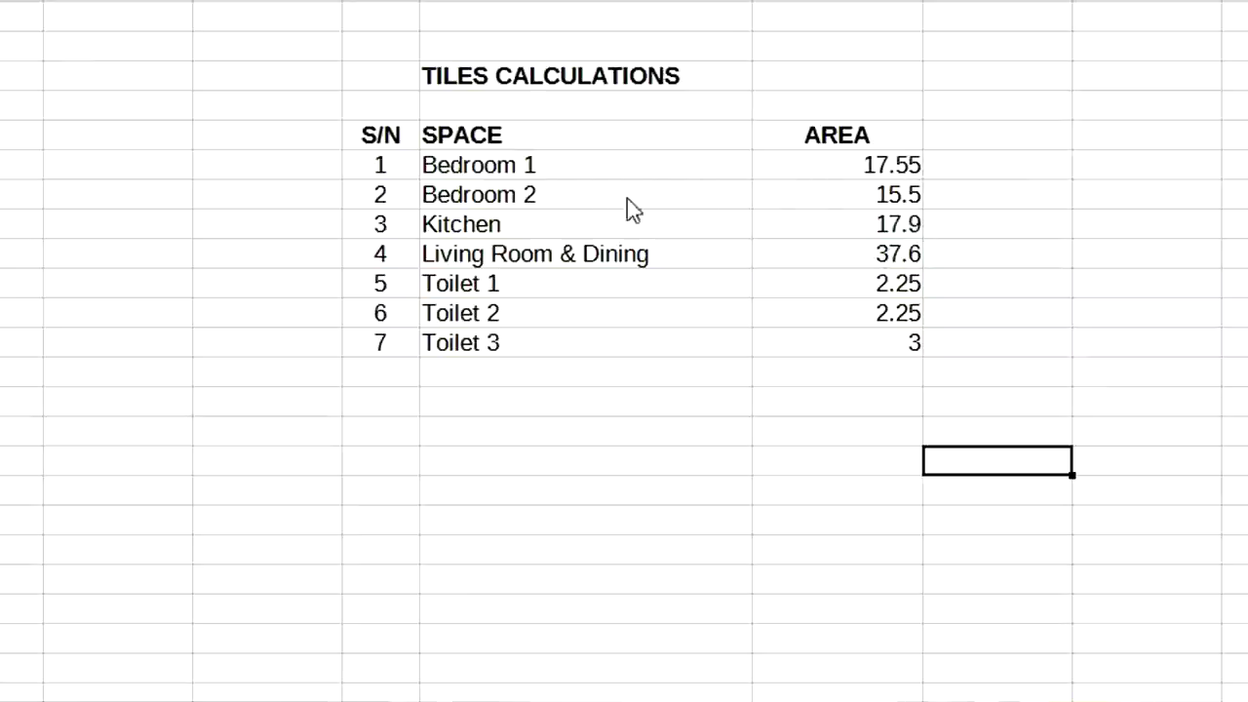
Add a SUM subtotal of the two bedroom areas, giving 33.05.
{"action": "left_click", "coordinate": [983, 200]}
{"action": "type", "text": "=sum"}
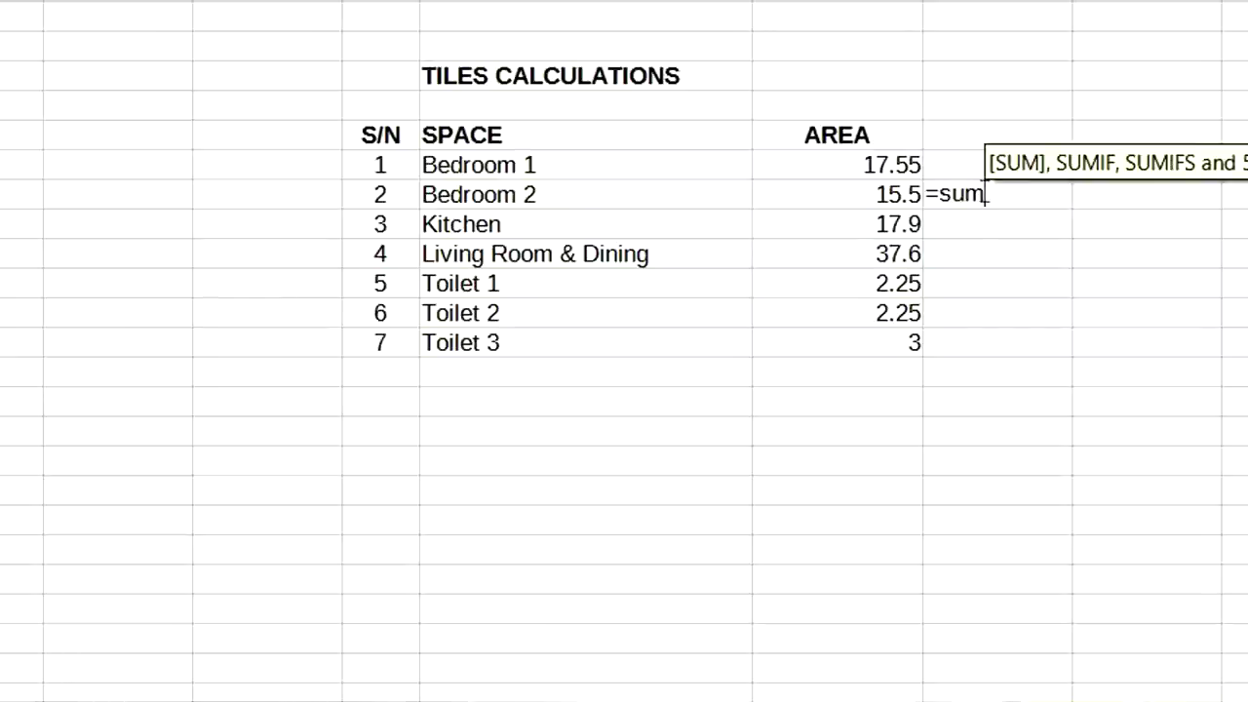
{"action": "type", "text": "("}
{"action": "left_click_drag", "start_coordinate": [879, 164], "coordinate": [880, 200]}
{"action": "type", "text": ")"}
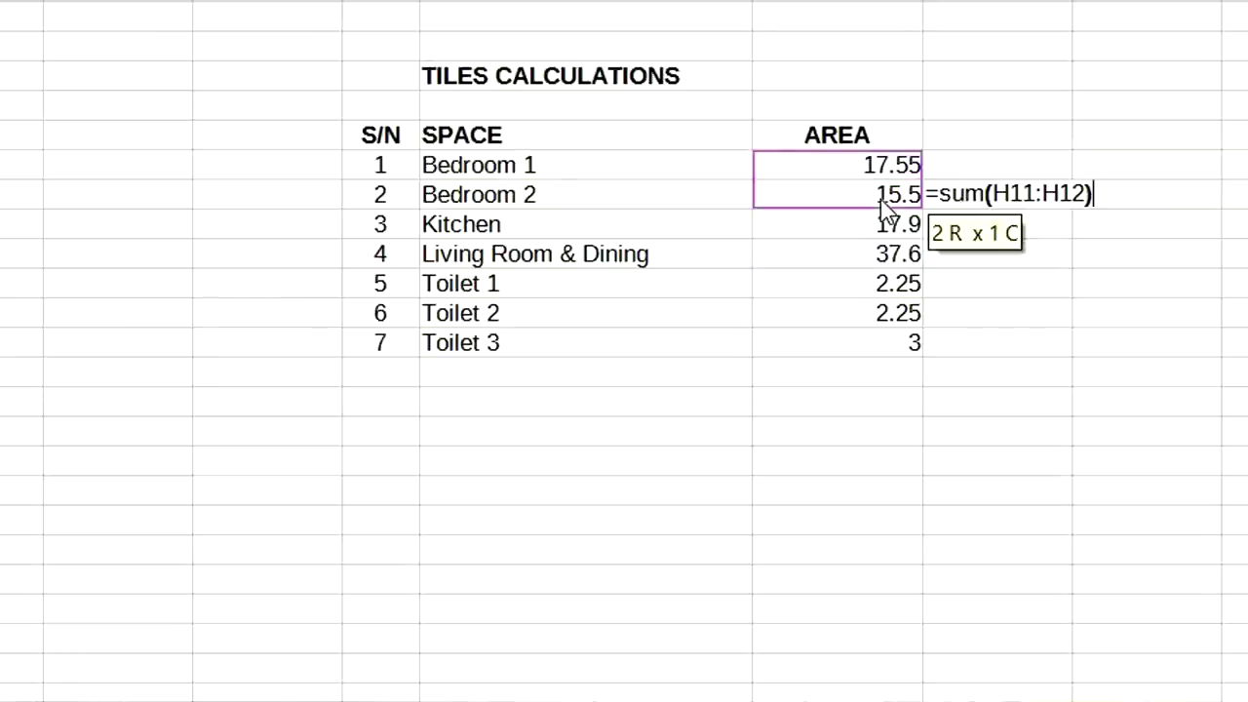
{"action": "key", "text": "Return"}
Add a SUM subtotal of Kitchen and Living Room & Dining areas, giving 55.5.
{"action": "left_click", "coordinate": [960, 259]}
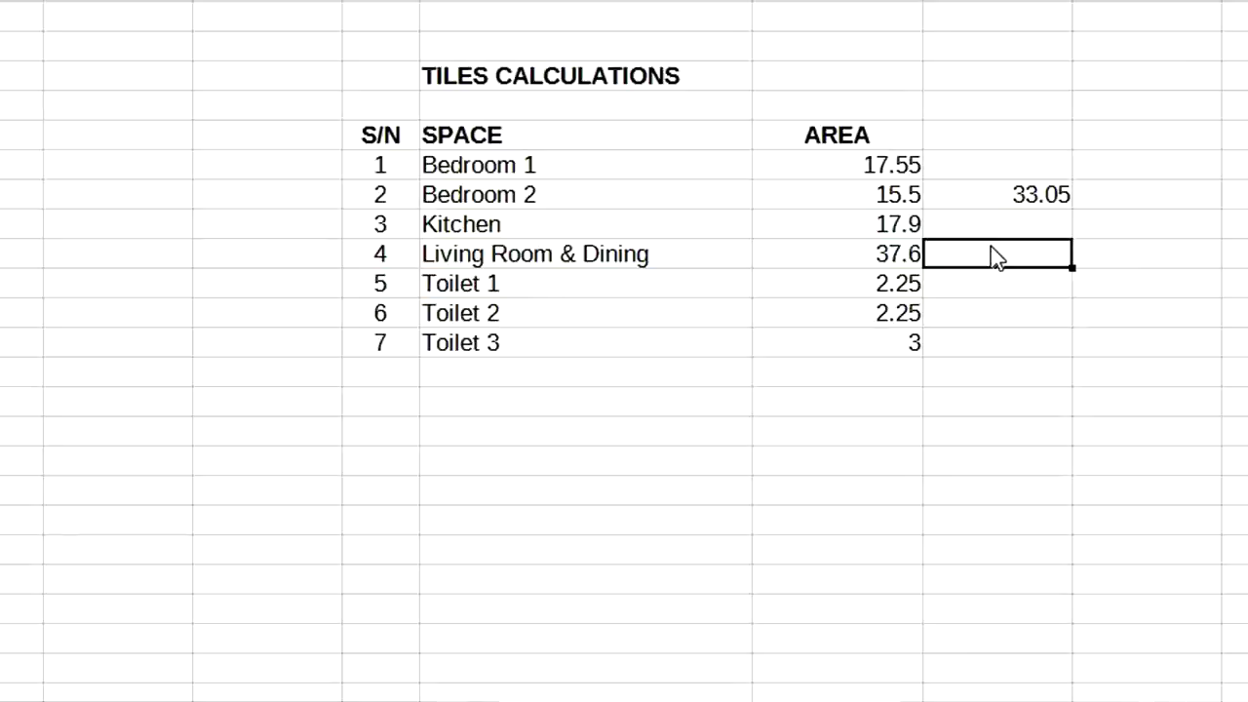
{"action": "type", "text": "=sum("}
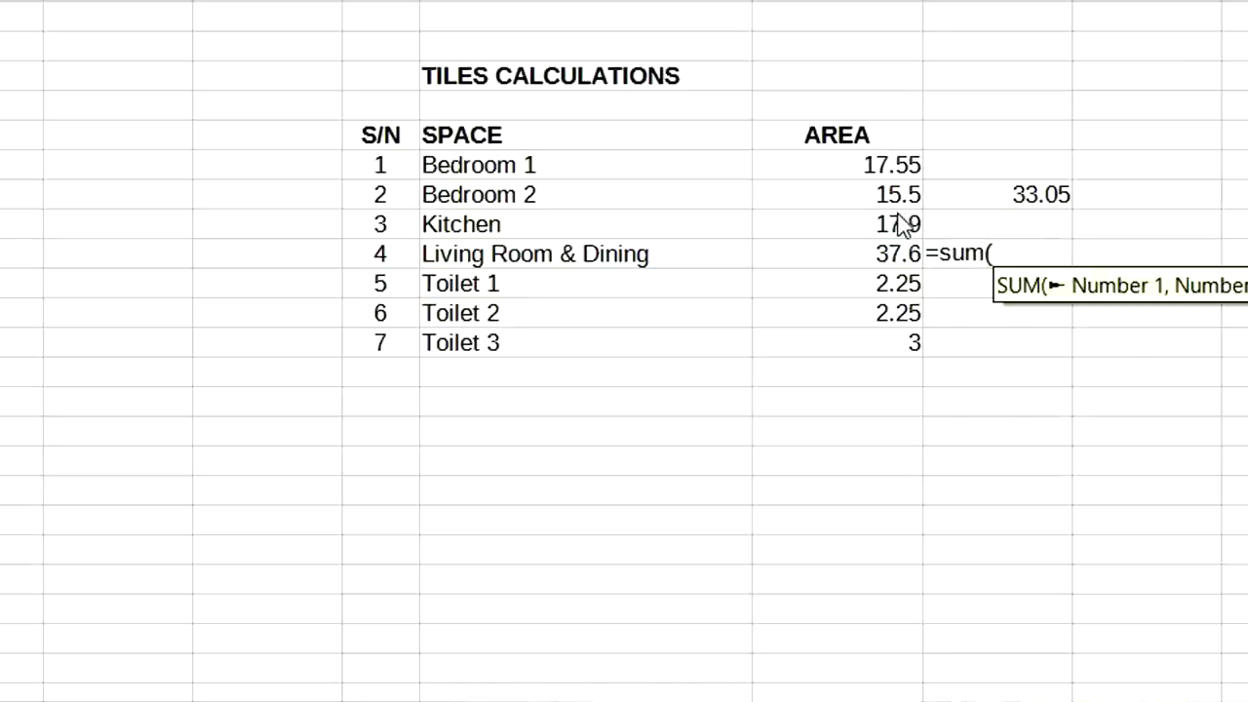
{"action": "left_click_drag", "start_coordinate": [905, 226], "coordinate": [906, 266]}
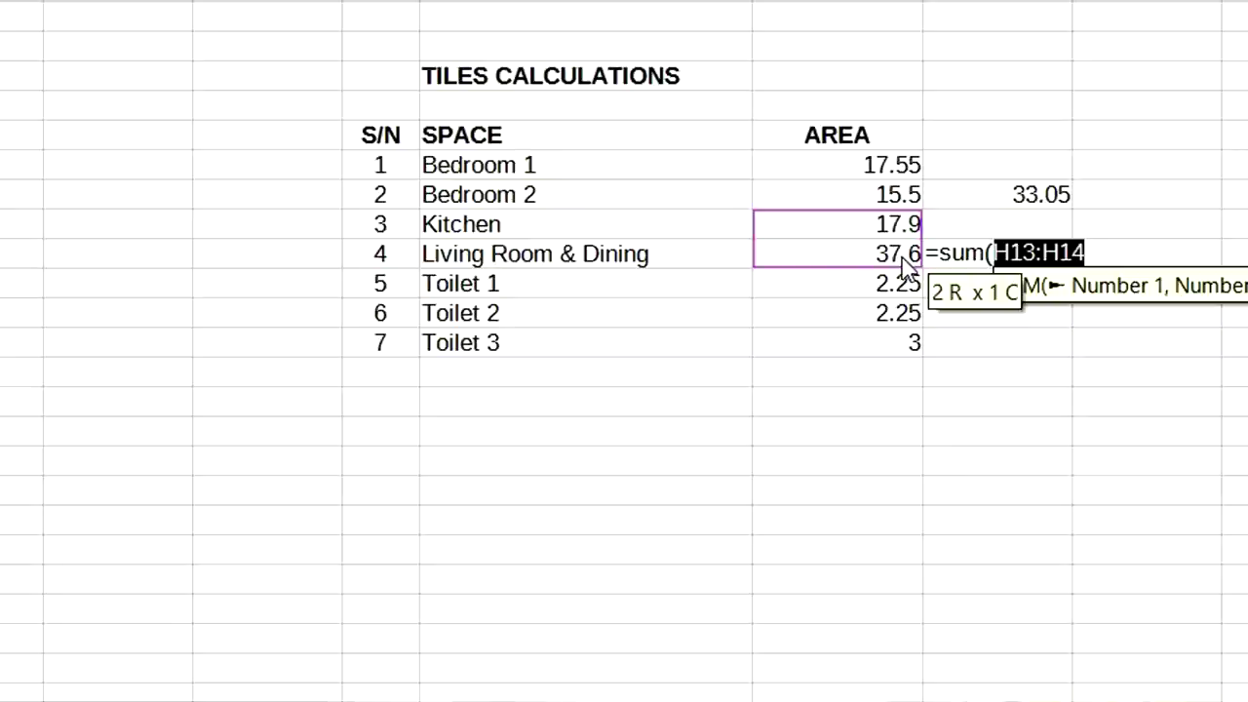
{"action": "type", "text": ")"}
{"action": "key", "text": "Return"}
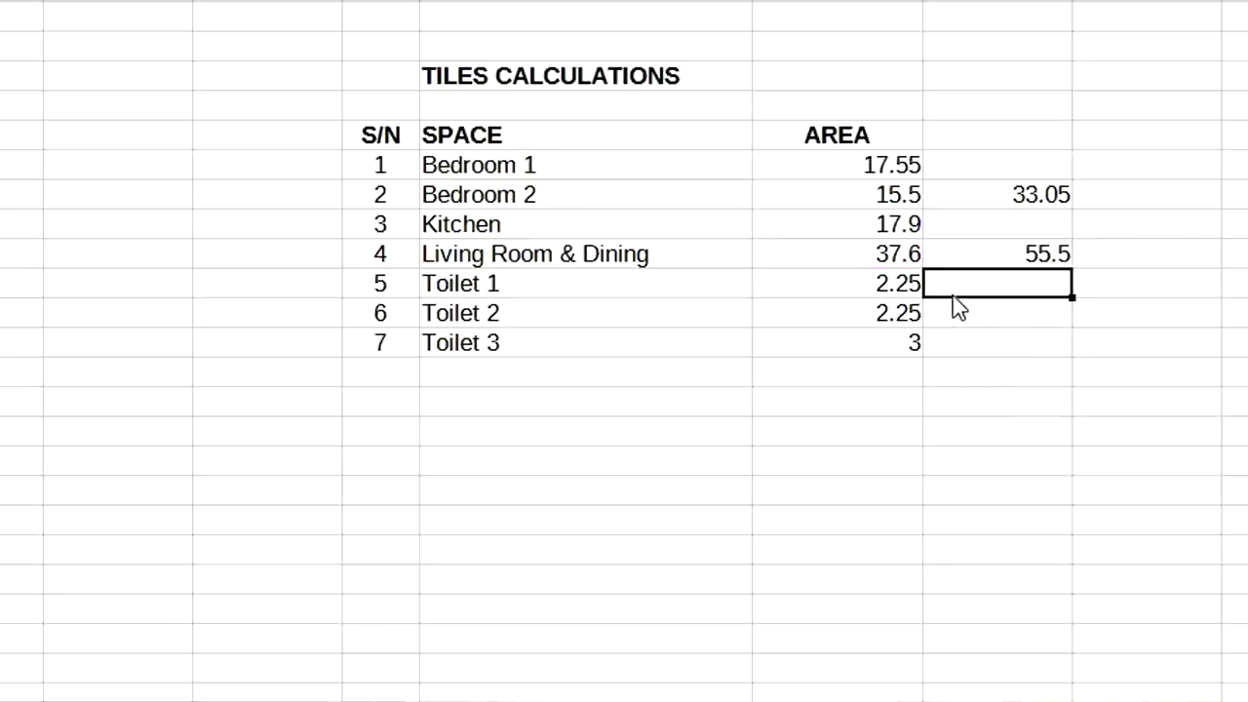
Rename Toilet 1 to 'Toilet 1 floor' and copy the three toilet names below the list.
{"action": "double_click", "coordinate": [651, 284]}
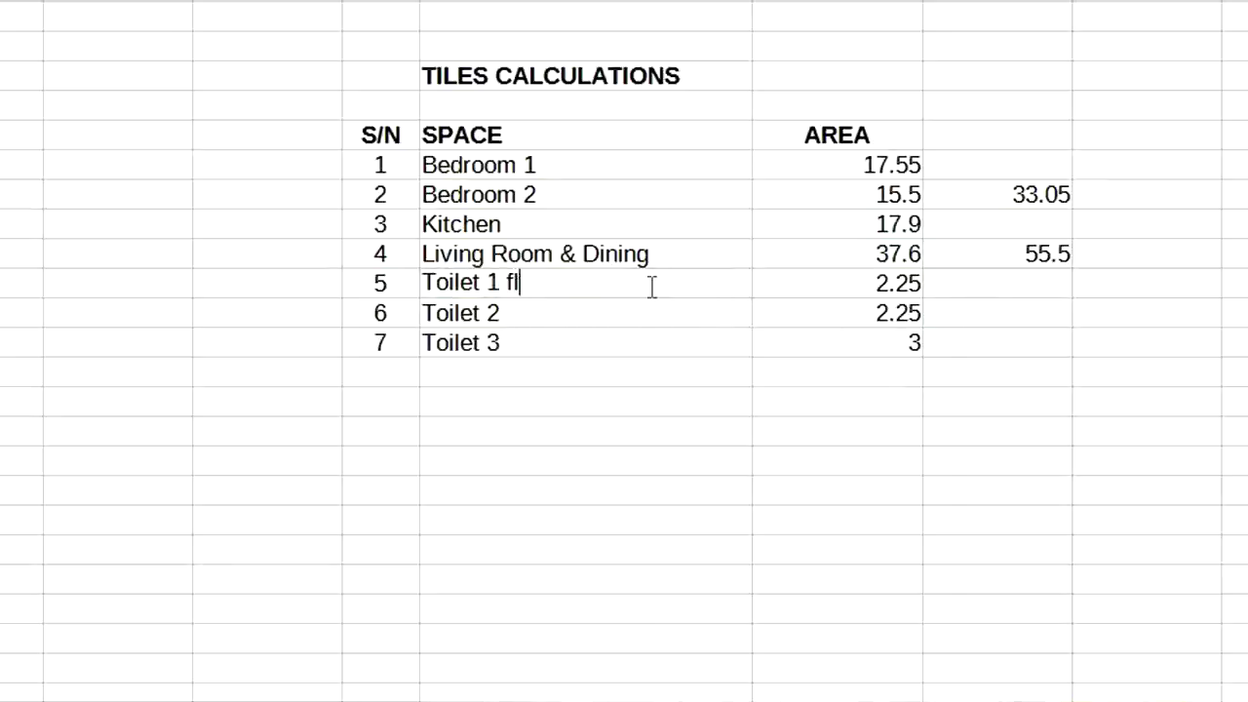
{"action": "key", "text": "Return"}
{"action": "left_click_drag", "start_coordinate": [528, 292], "coordinate": [523, 337]}
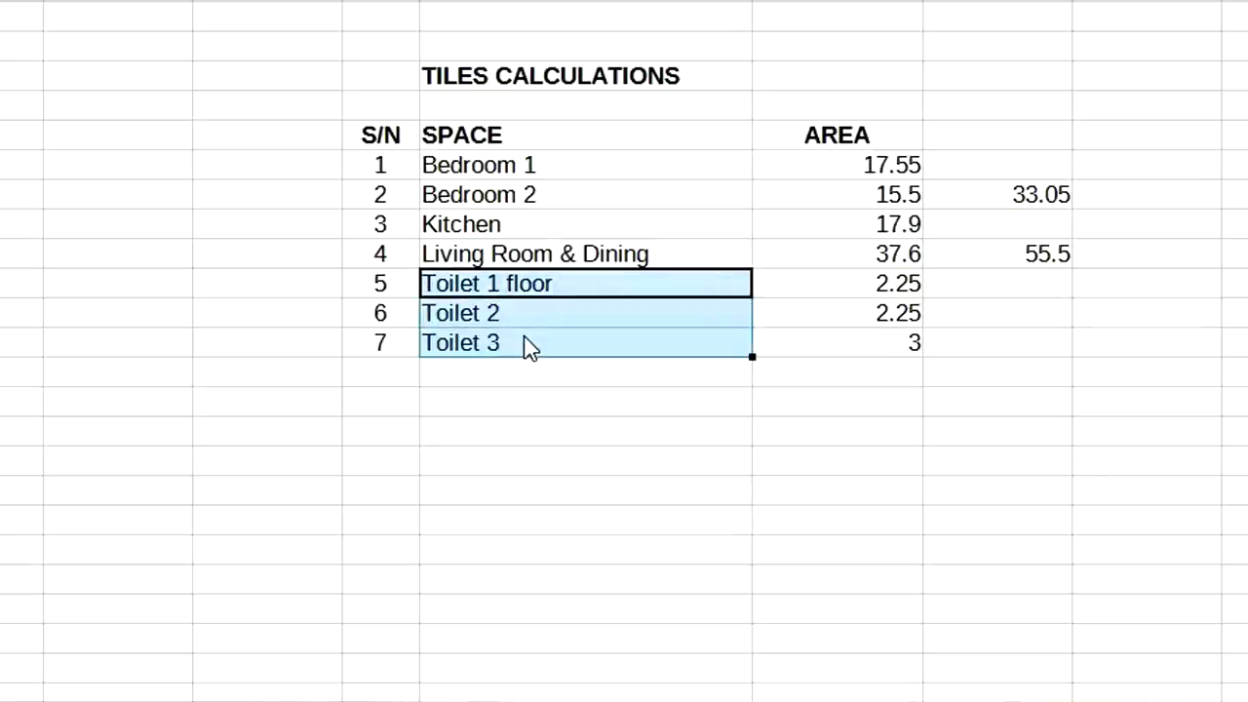
{"action": "key", "text": "ctrl+c"}
{"action": "left_click", "coordinate": [491, 384]}
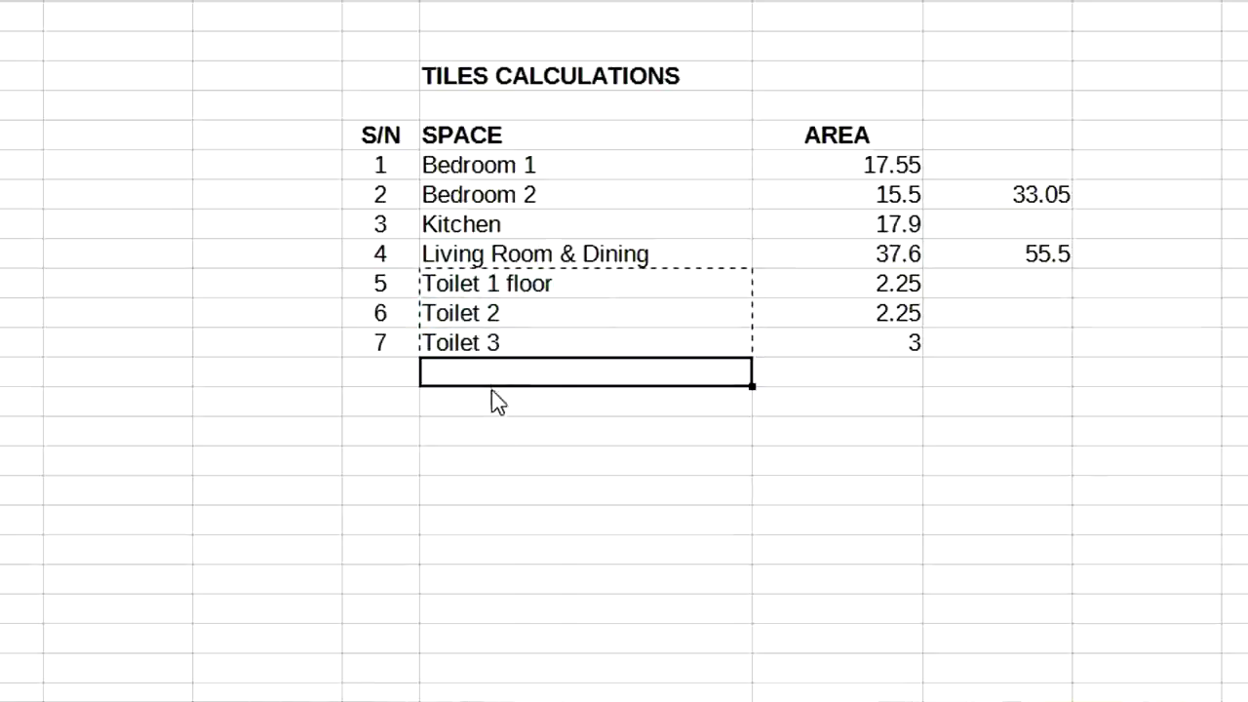
{"action": "key", "text": "ctrl+v"}
Add a 'Kitchen Walls' row beneath the copied toilet names.
{"action": "left_click", "coordinate": [485, 472]}
{"action": "type", "text": "K"}
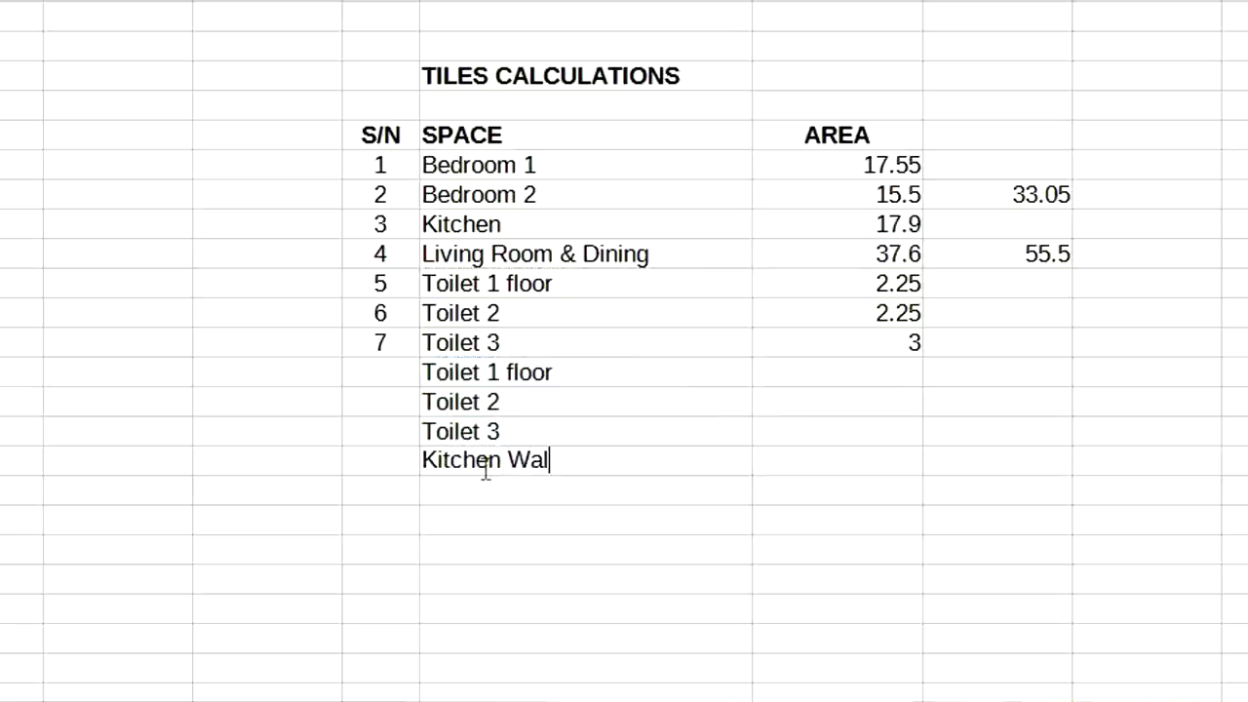
{"action": "left_click", "coordinate": [978, 347]}
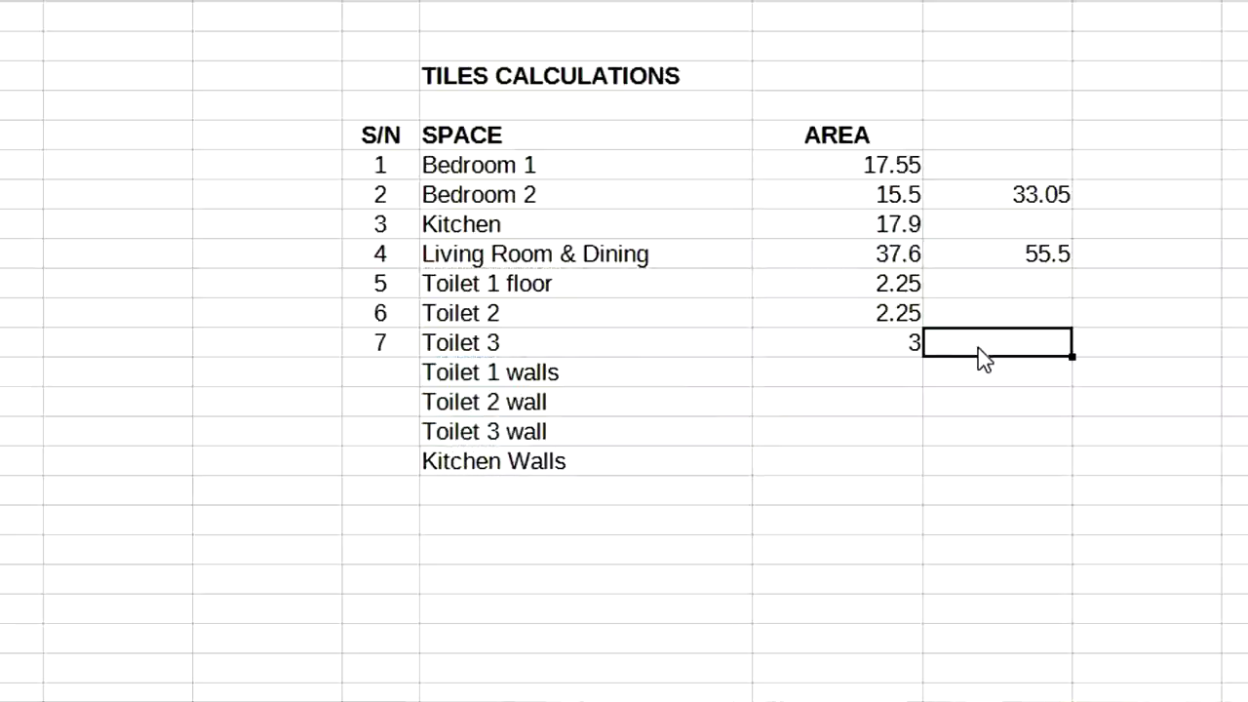
Add a SUM subtotal of the three toilet areas beside Toilet 3, giving 7.5.
{"action": "type", "text": "=s"}
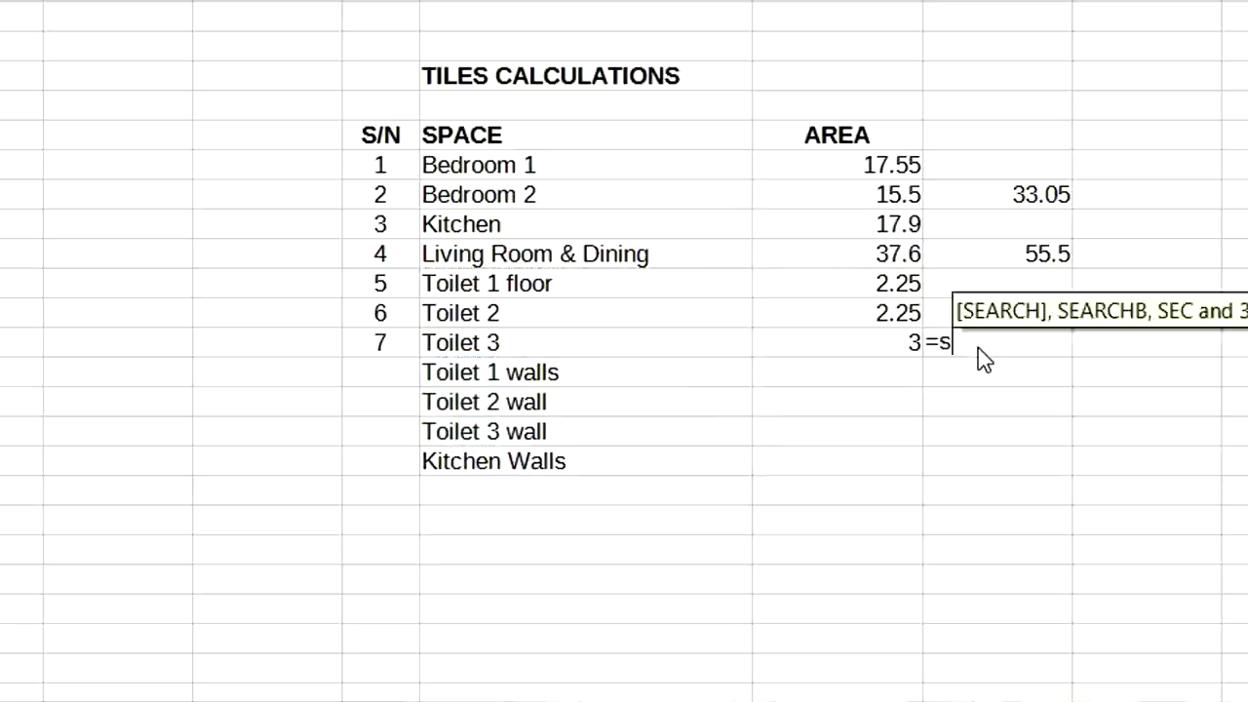
{"action": "type", "text": "um("}
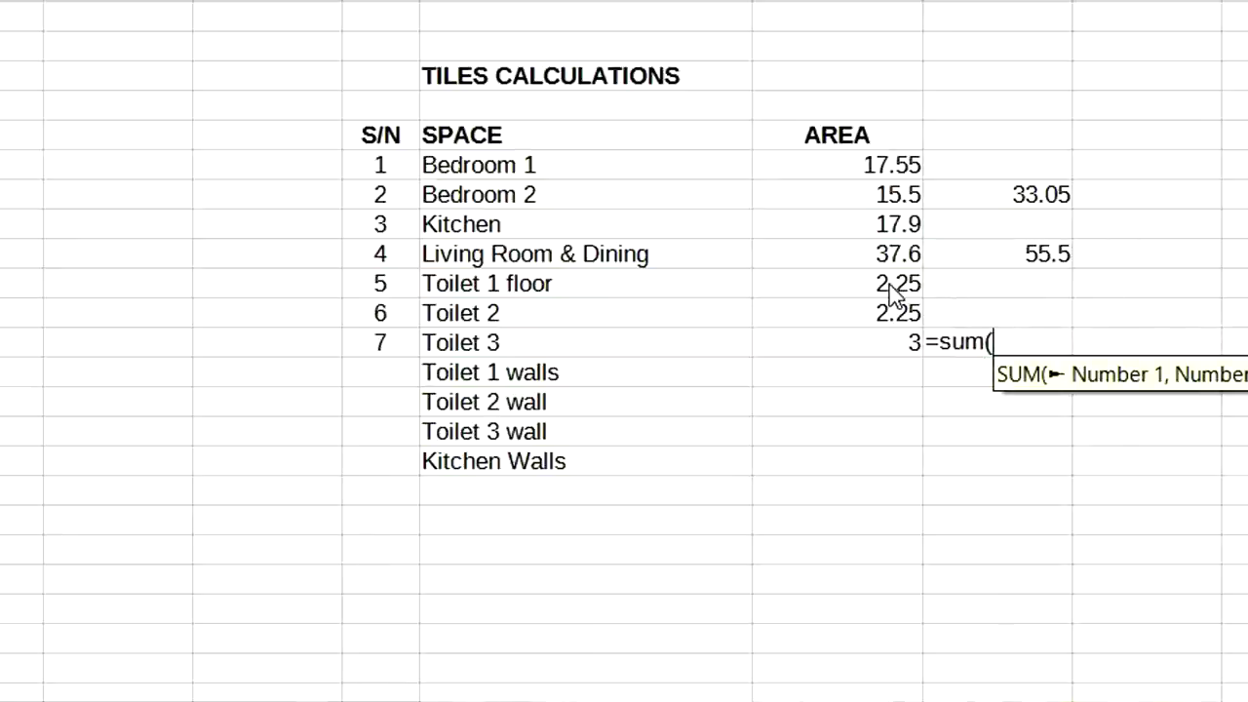
{"action": "left_click_drag", "start_coordinate": [893, 293], "coordinate": [897, 346]}
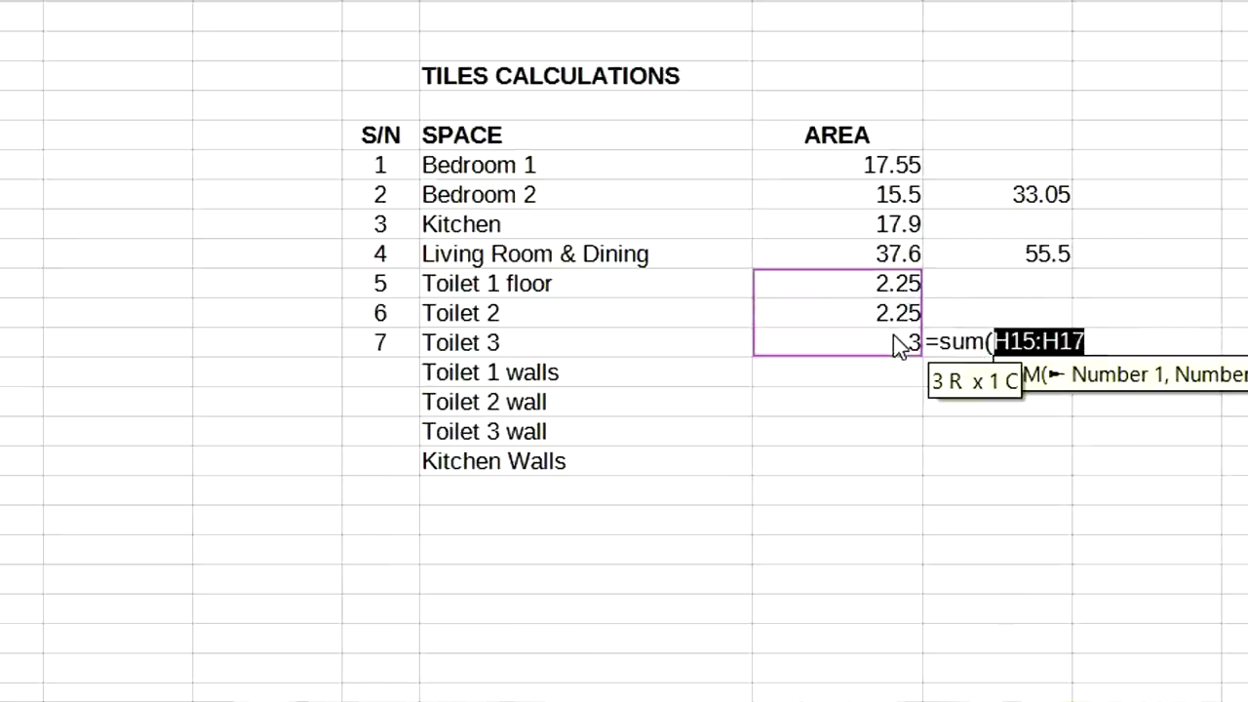
{"action": "type", "text": ")"}
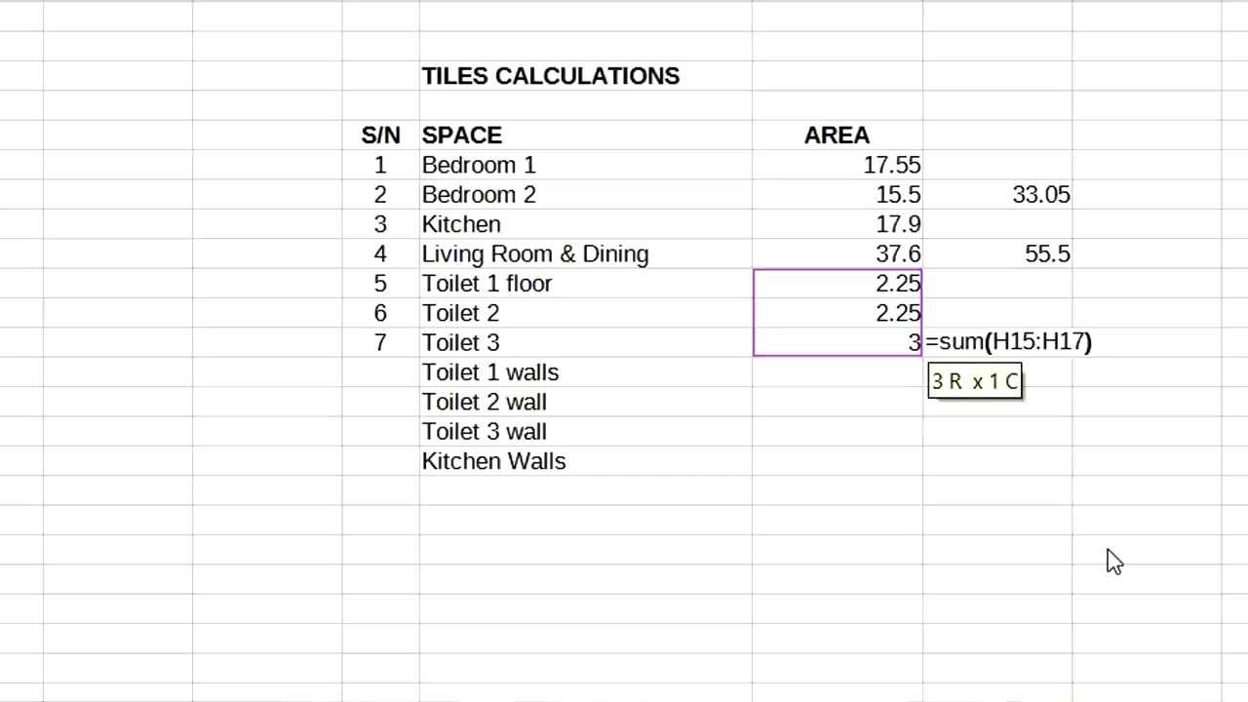
{"action": "key", "text": "Return"}
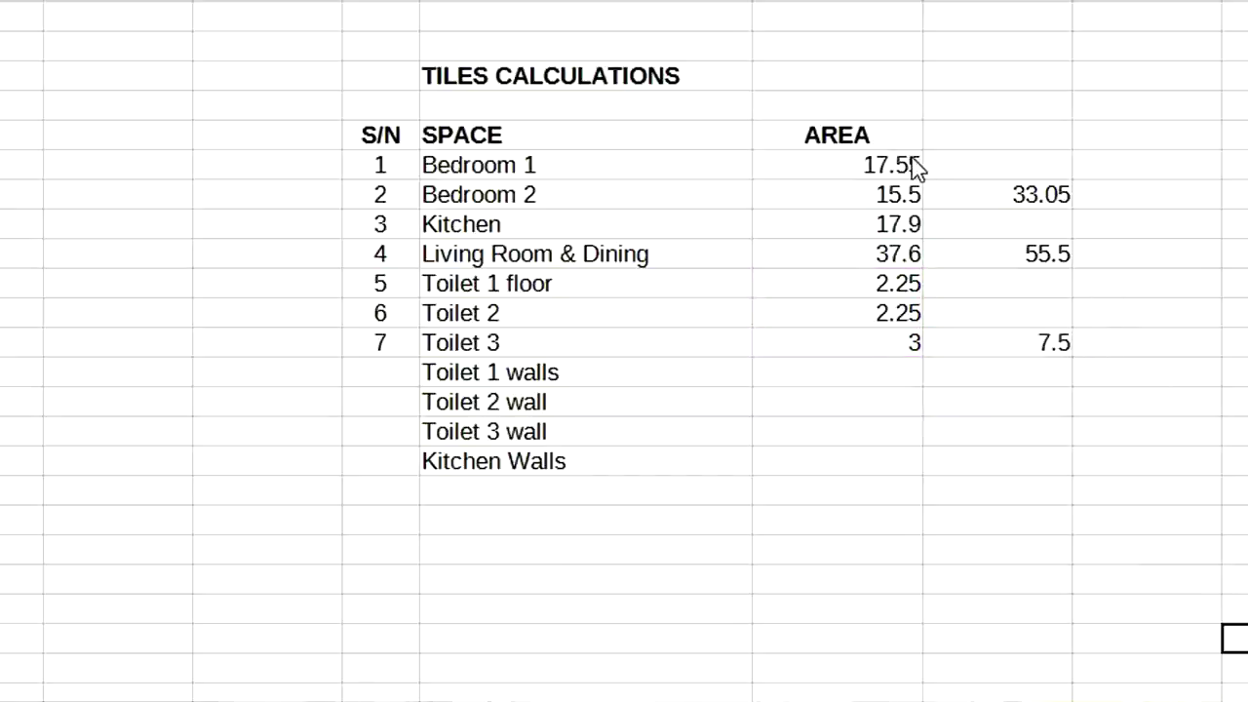
Color the bedroom areas and their 33.05 subtotal green.
{"action": "left_click", "coordinate": [914, 173]}
{"action": "left_click_drag", "start_coordinate": [911, 192], "coordinate": [930, 211]}
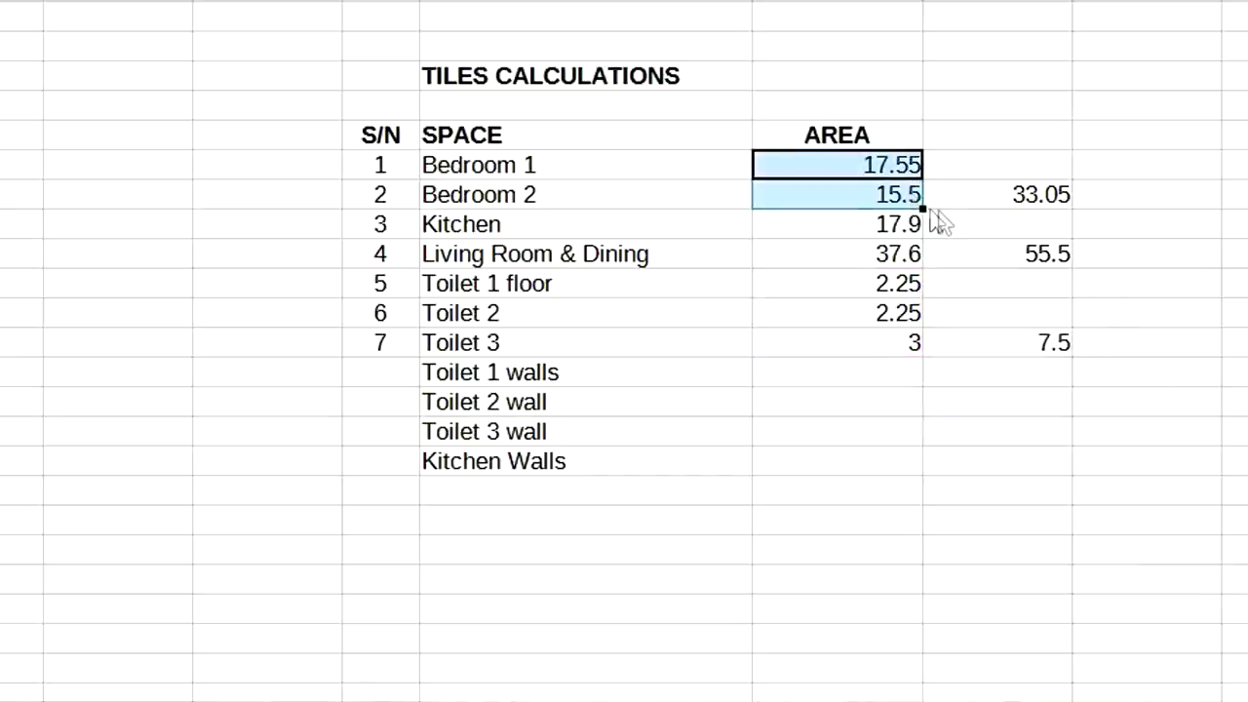
{"action": "left_click", "coordinate": [972, 191], "text": "ctrl"}
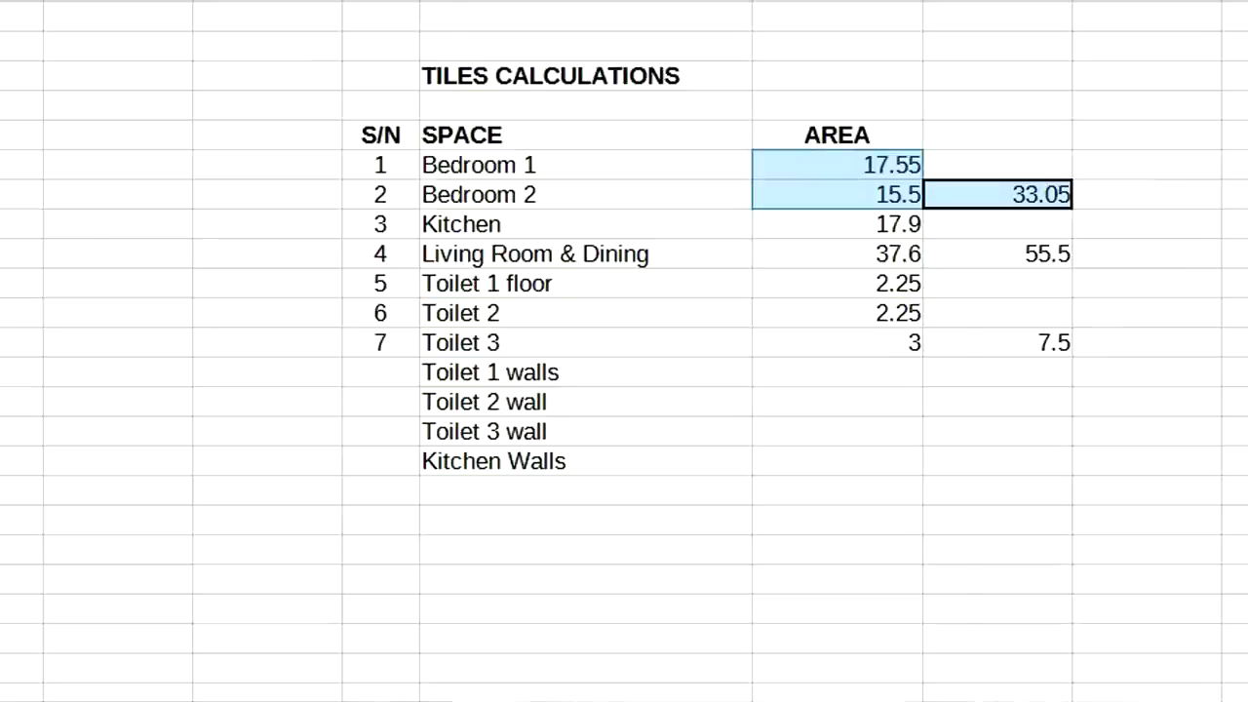
{"action": "left_click", "coordinate": [97, 2]}
{"action": "left_click", "coordinate": [99, 264]}
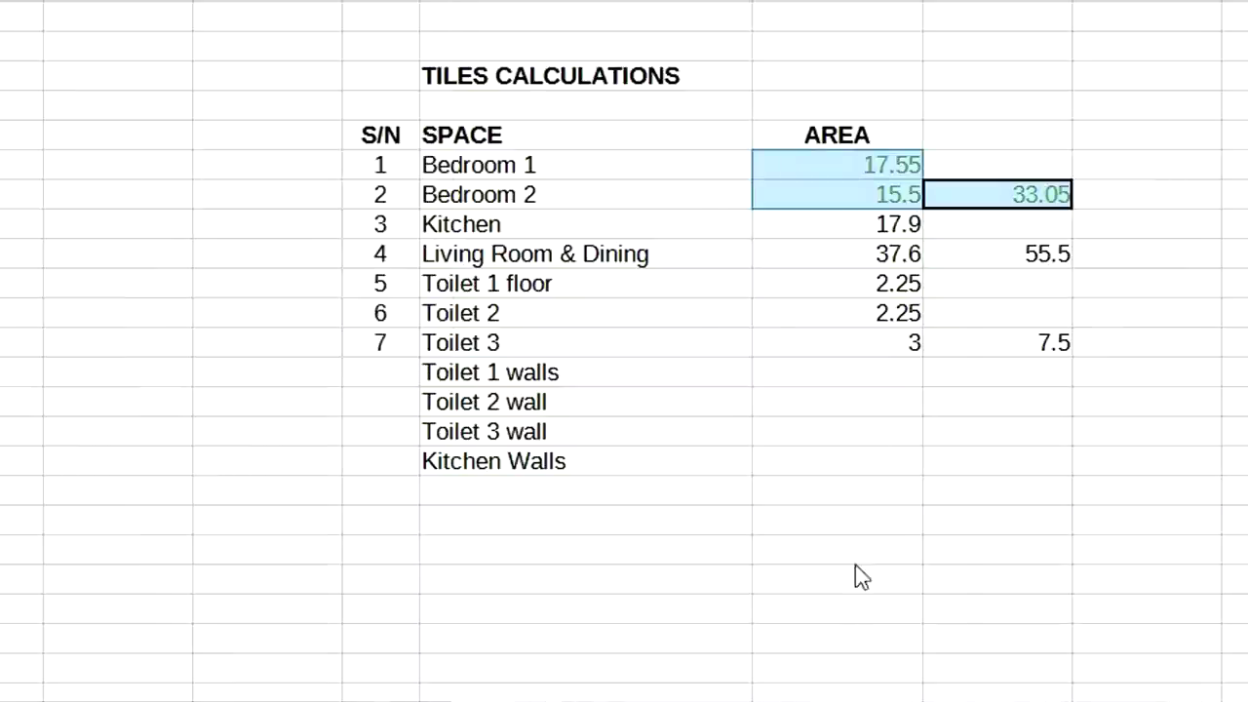
{"action": "left_click", "coordinate": [836, 638]}
{"action": "left_click_drag", "start_coordinate": [888, 224], "coordinate": [890, 265]}
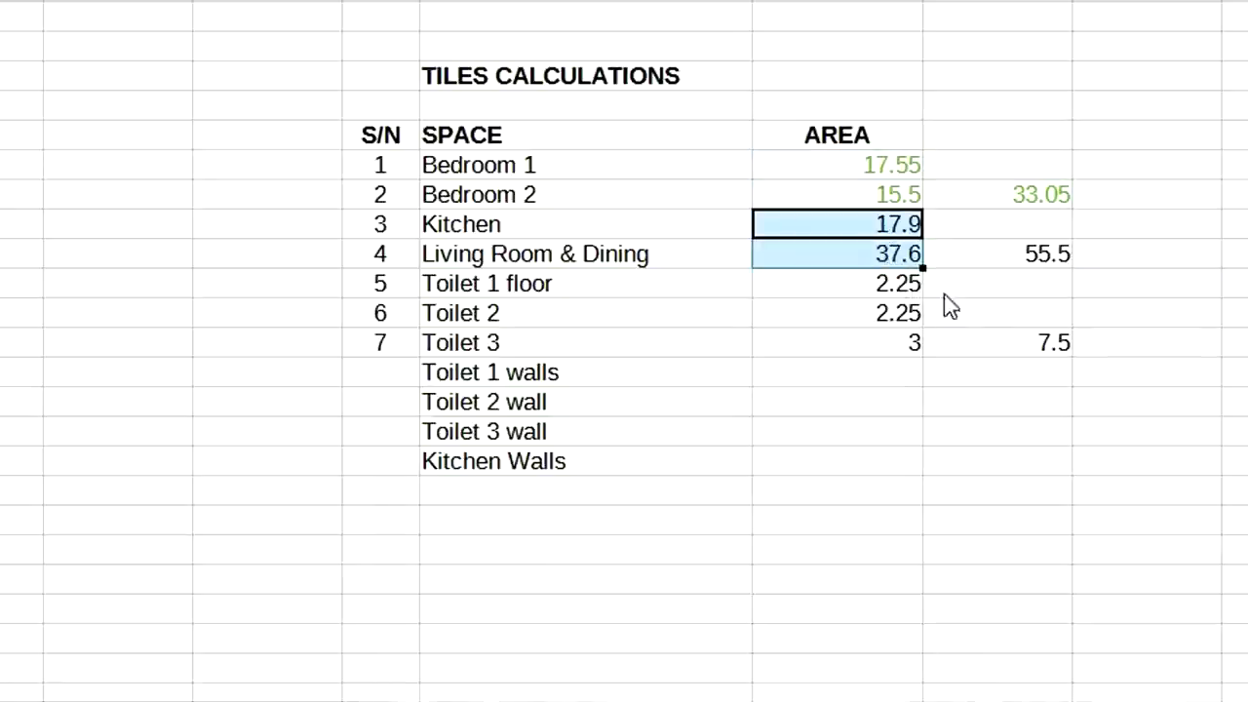